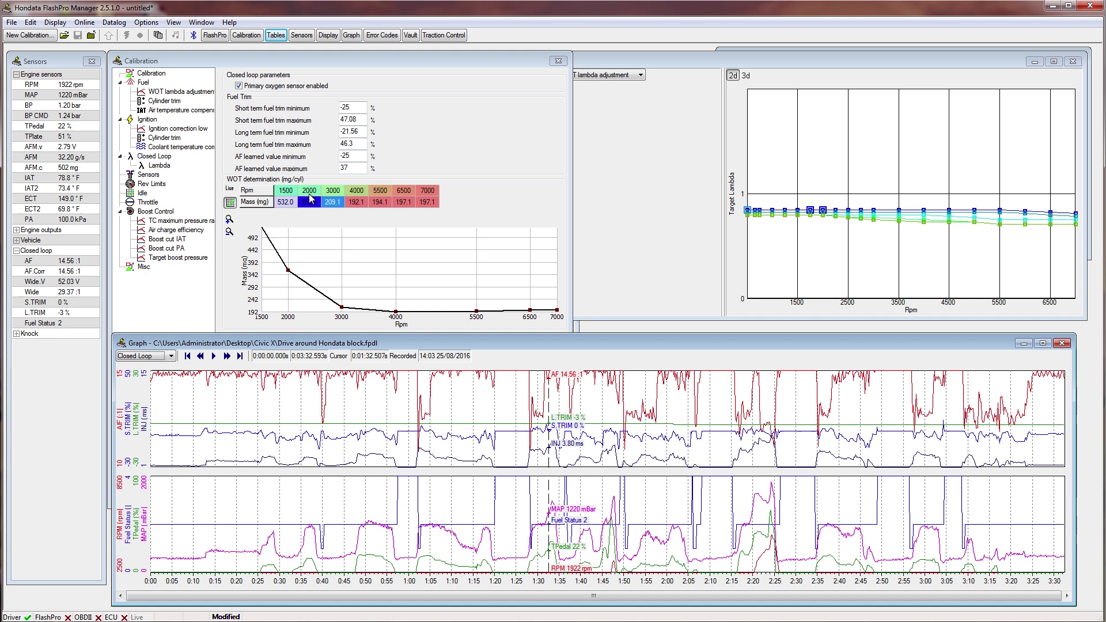
Bring the WOT lambda adjustment table forward and select its 1000.0 column from 1250 to 7000 rpm
click(40, 171)
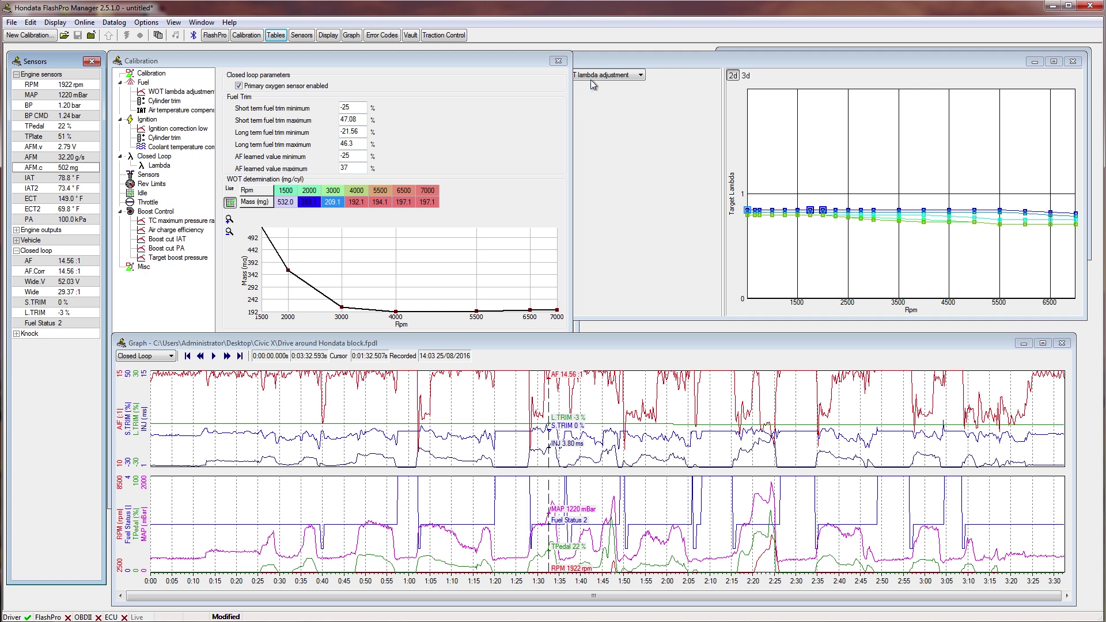
click(606, 58)
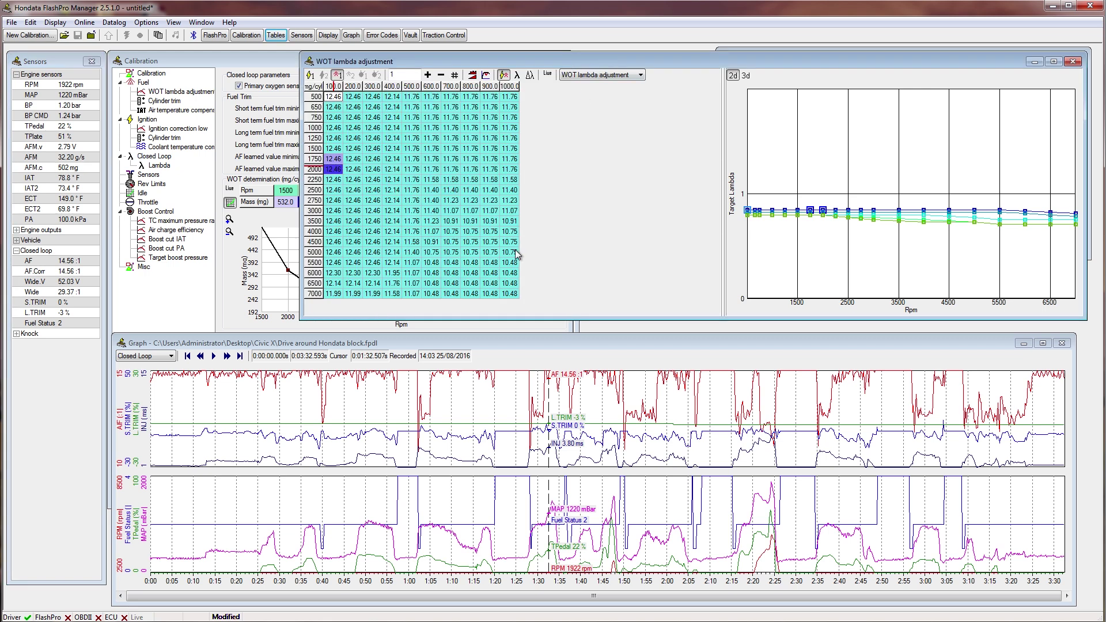
drag(516, 294, 516, 102)
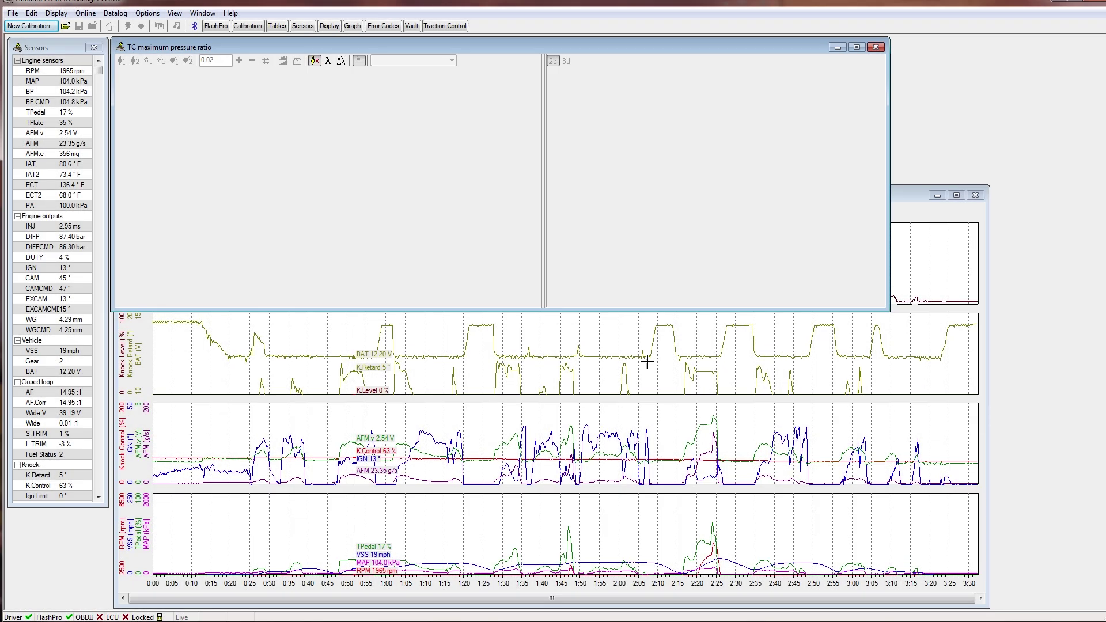
Create a new calibration from the stock-equivalent Civic-Sport-5DR-MT-2017-1 base
click(47, 27)
click(542, 260)
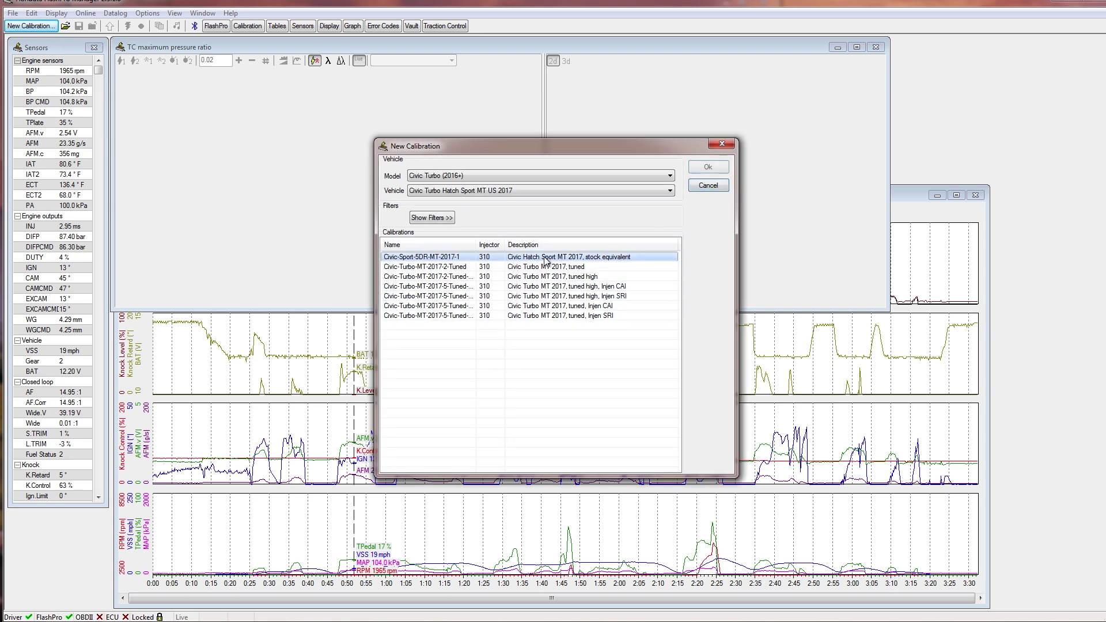
click(720, 169)
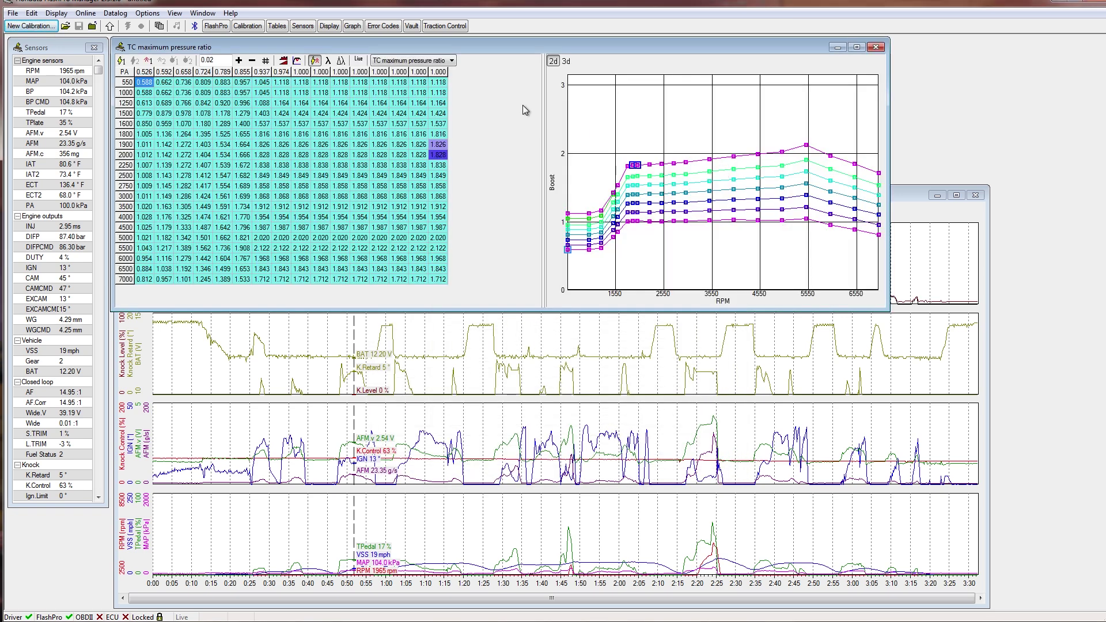
Add AFM flow, Knock ignition limit, TC maximum pressure ratio and WOT lambda adjustment to live tuning
click(160, 26)
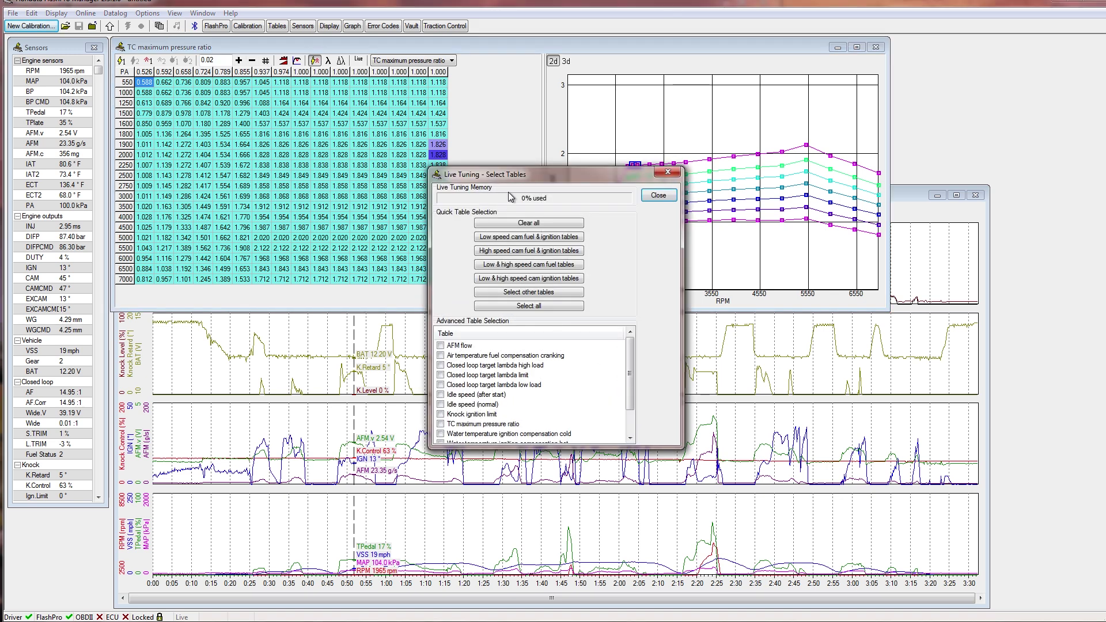
click(440, 346)
click(440, 414)
click(440, 424)
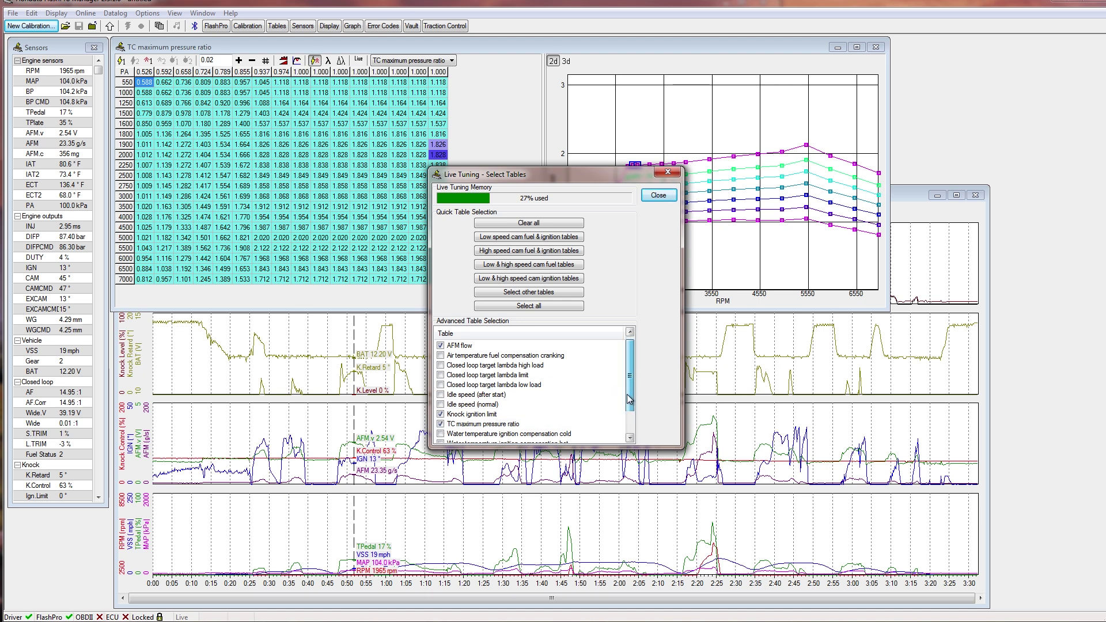
drag(628, 392, 627, 412)
click(441, 435)
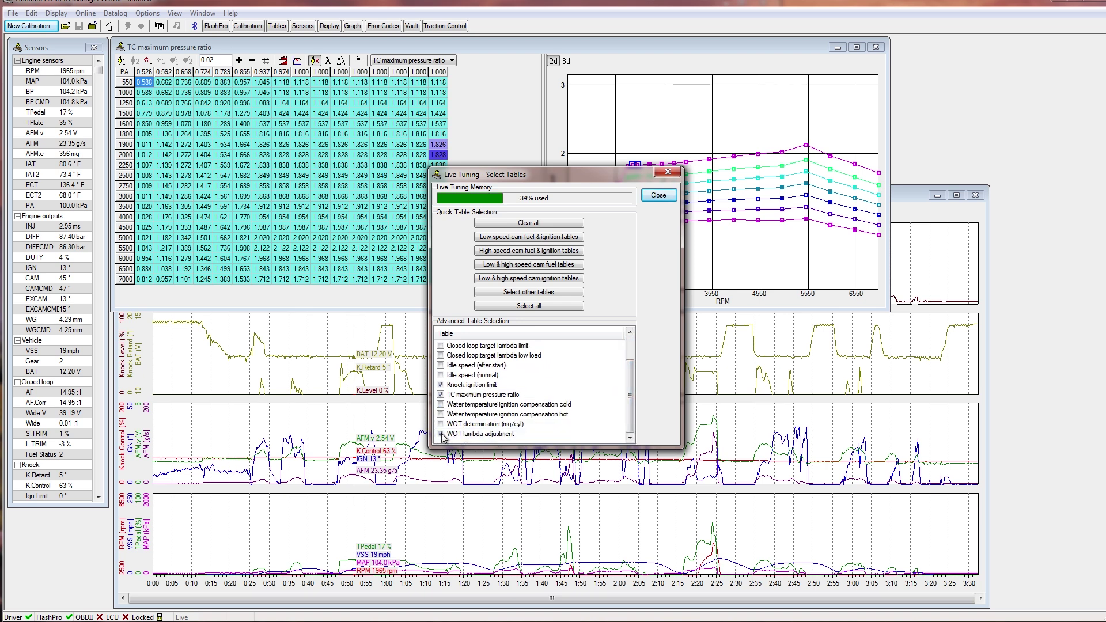
click(662, 198)
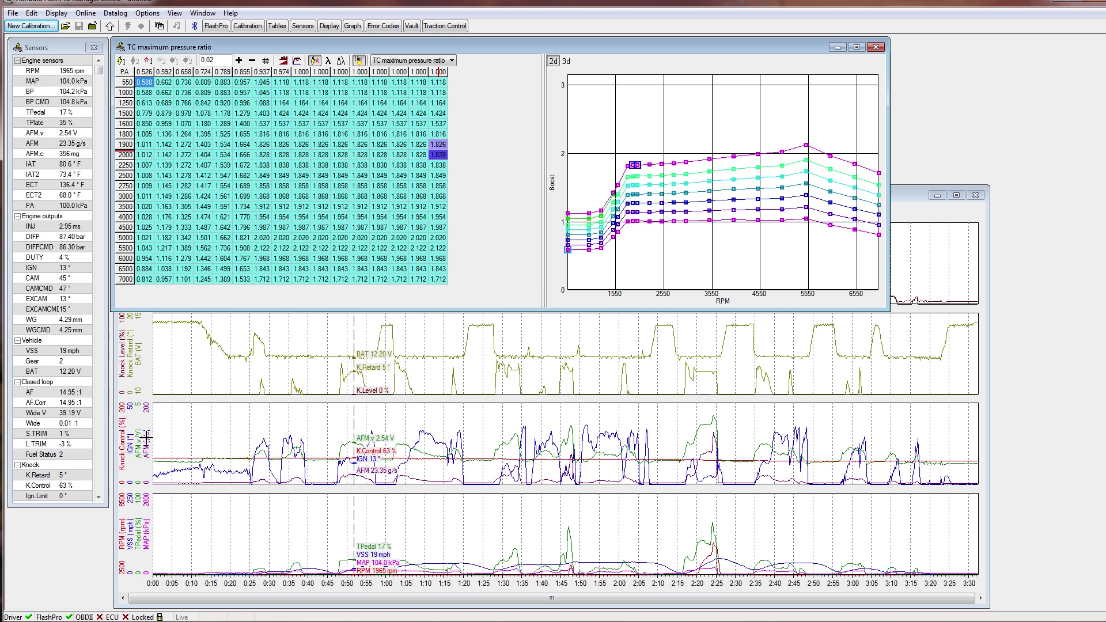
click(81, 486)
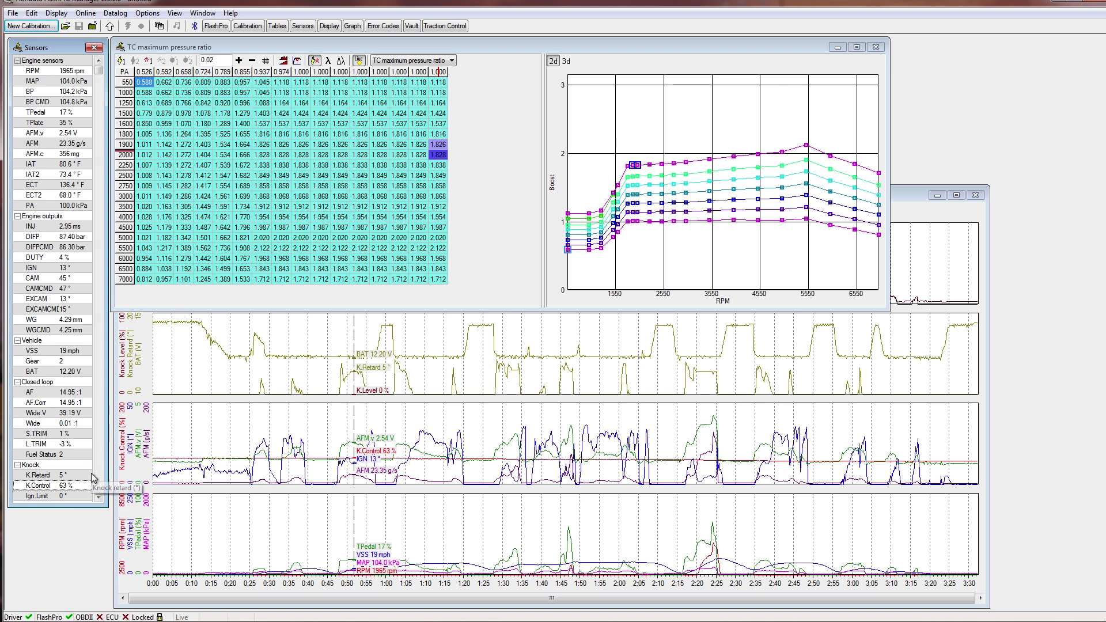
click(126, 248)
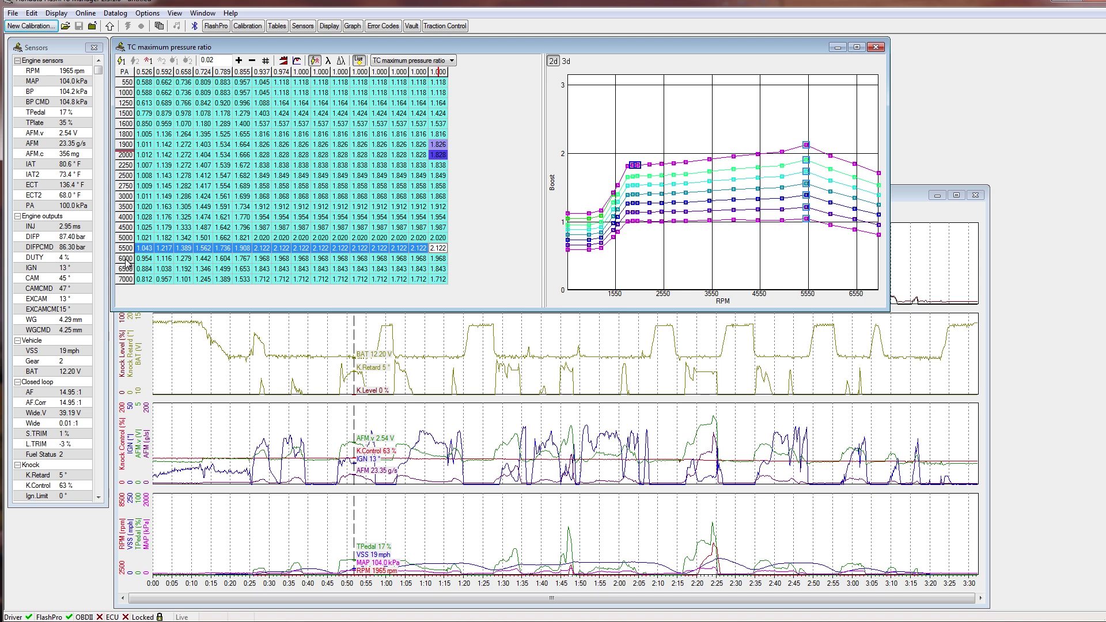
drag(127, 260, 125, 280)
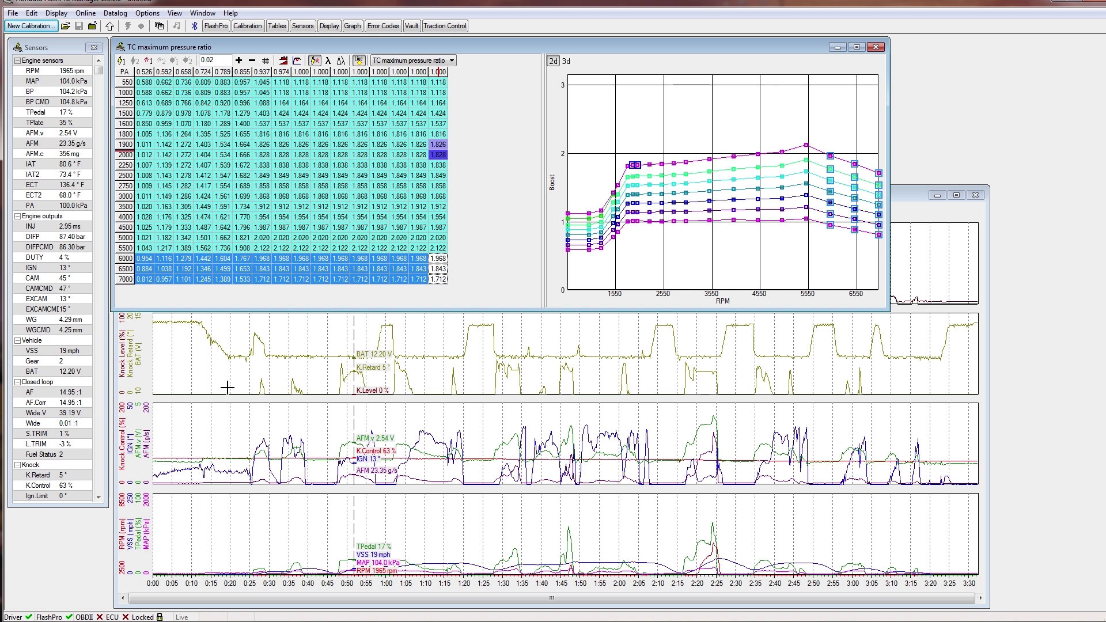
Raise the 6000–7000 rpm boost limits by 0.14, then the 6500 and 7000 rpm rows by another 0.10
key(plus)
key(plus)
key(plus)
key(plus)
key(plus)
key(plus)
key(plus)
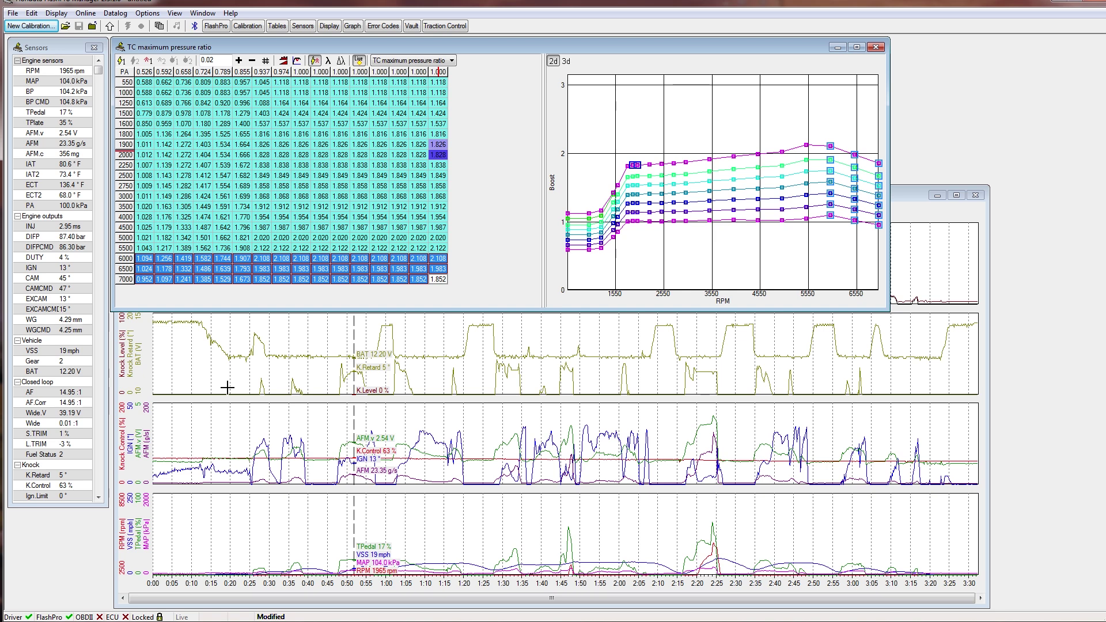
drag(128, 269, 128, 281)
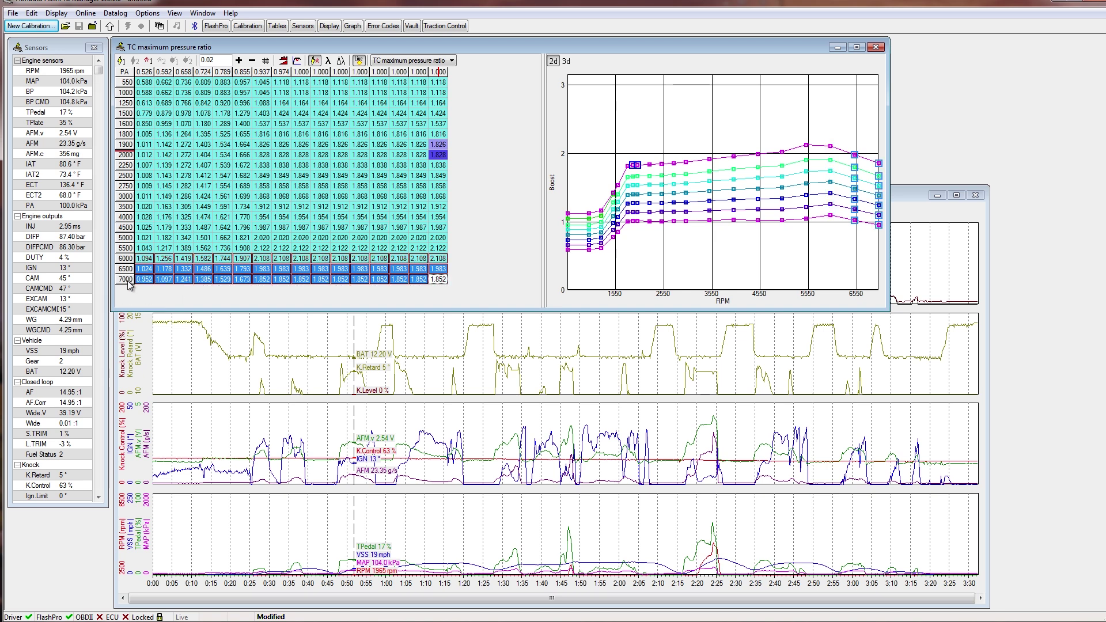
key(plus)
key(plus)
key(plus)
key(plus)
key(plus)
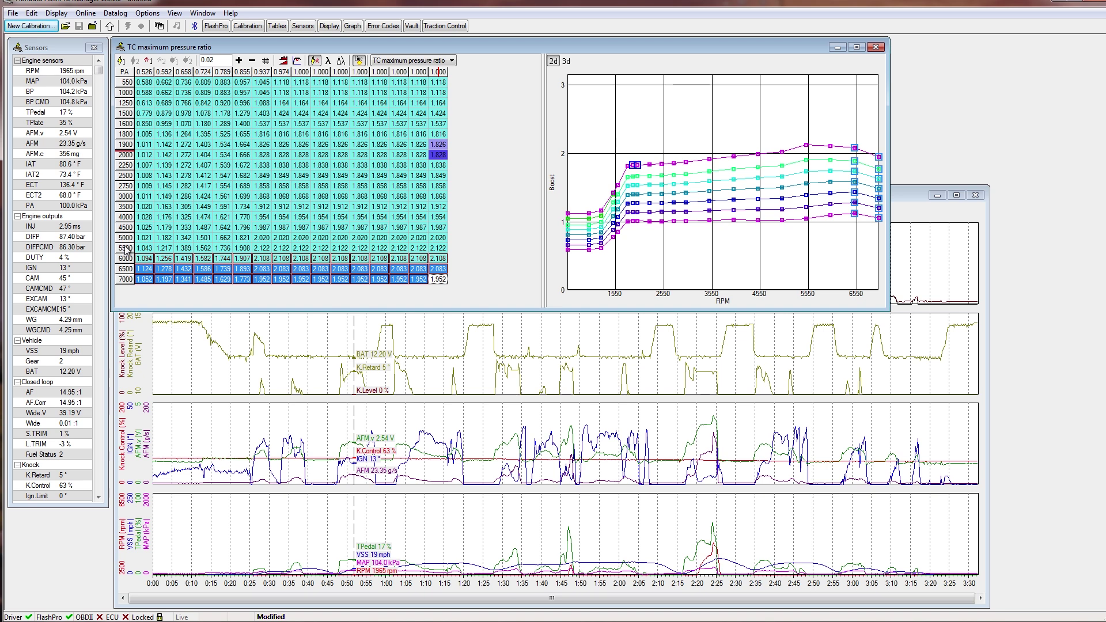
drag(124, 249, 127, 127)
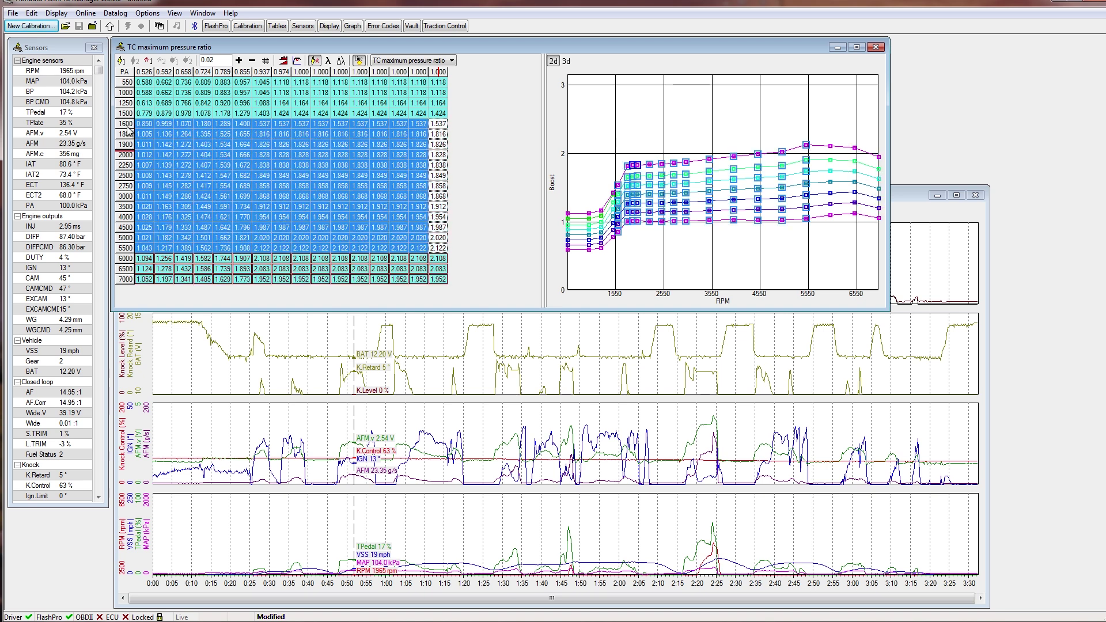
Increase the 1600–5500 rpm boost limits by 5% with a percentage adjustment
key(numbersign)
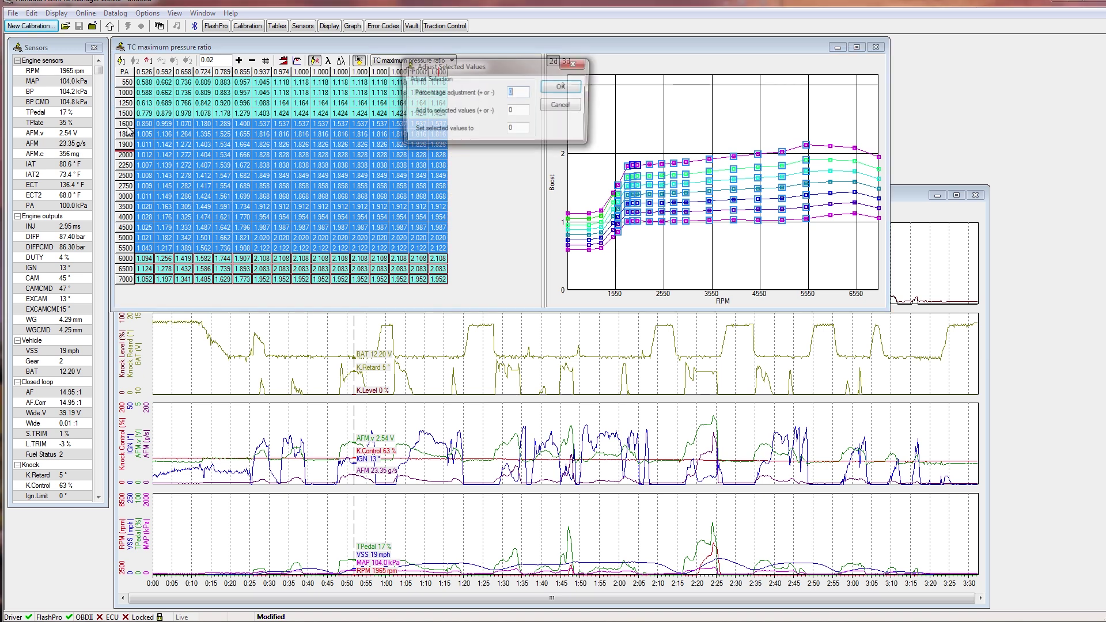
text(5)
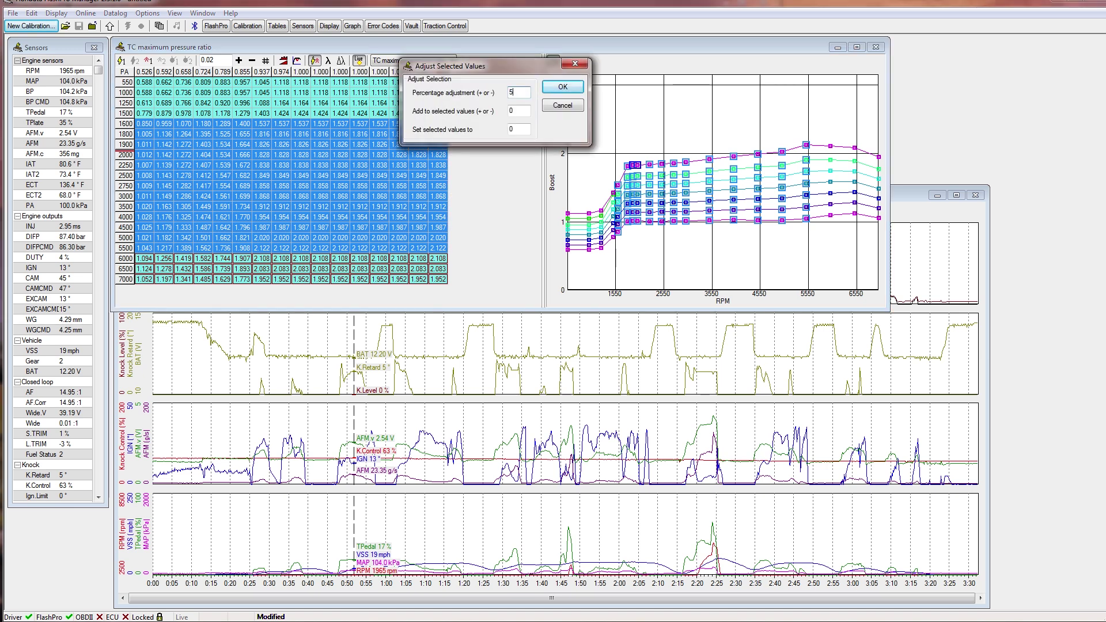
click(562, 87)
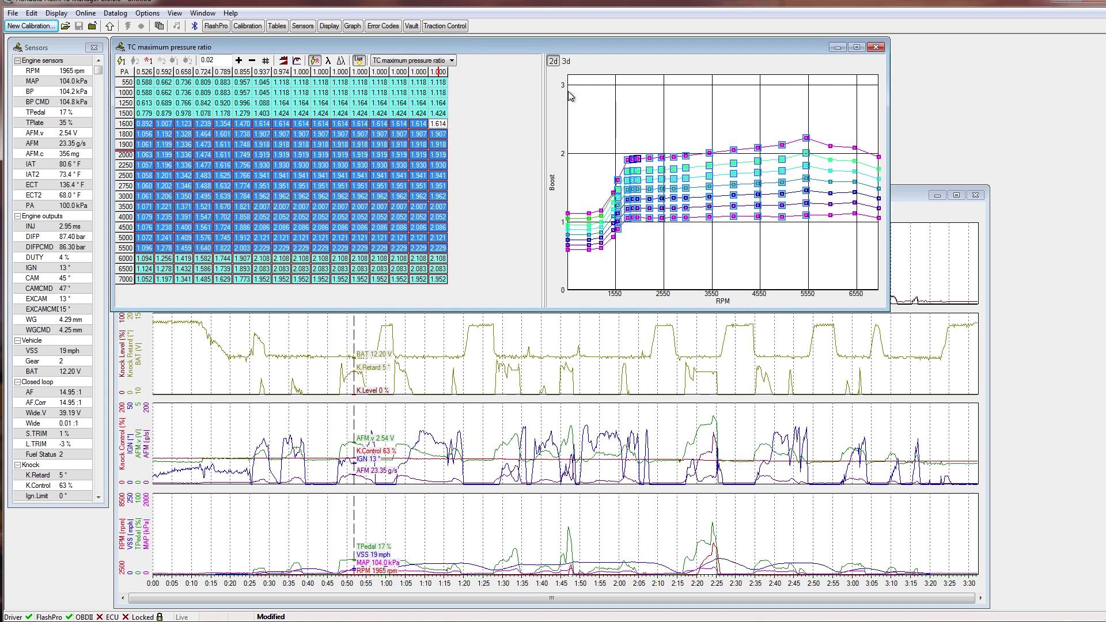
Increase the 6000–7000 rpm boost limits by 5%, giving 2.214, 2.188 and 2.049
click(123, 259)
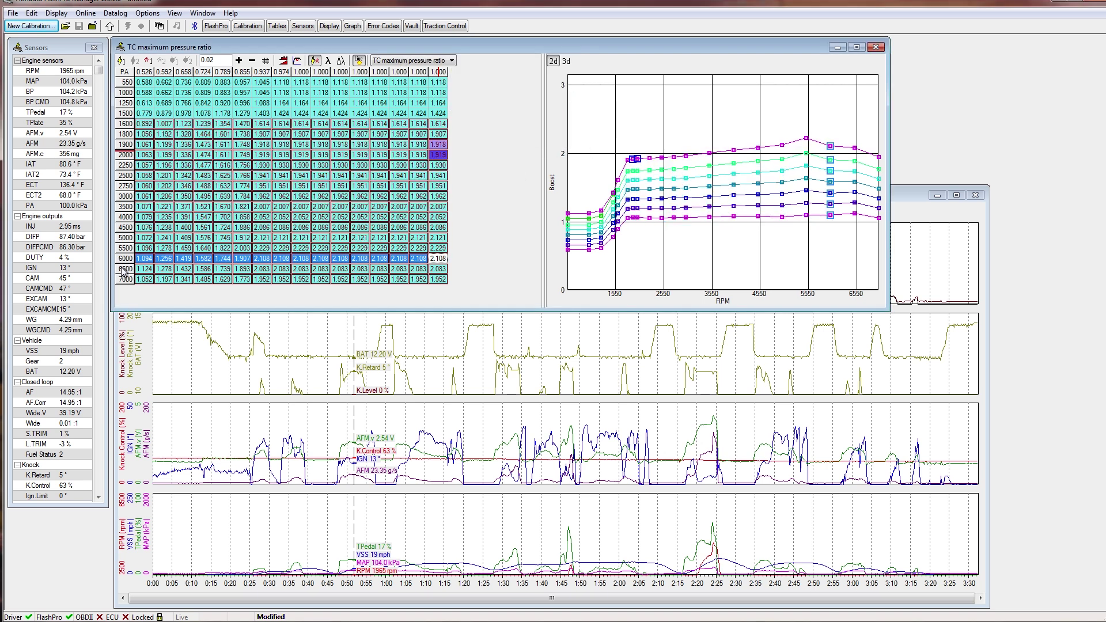
shift+click(124, 279)
key(Return)
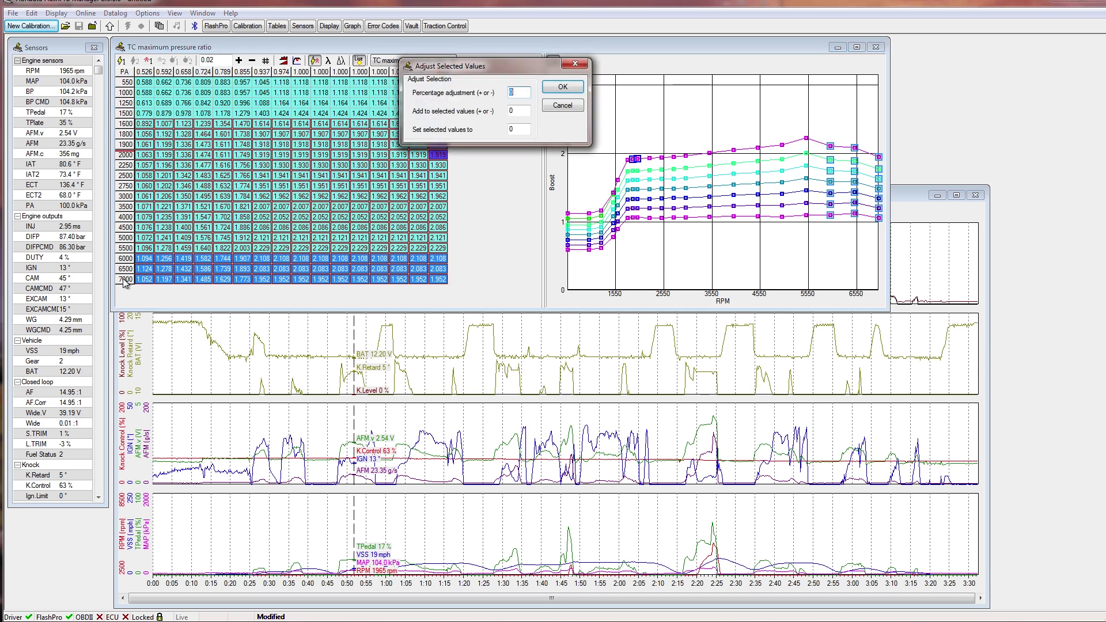
text(5)
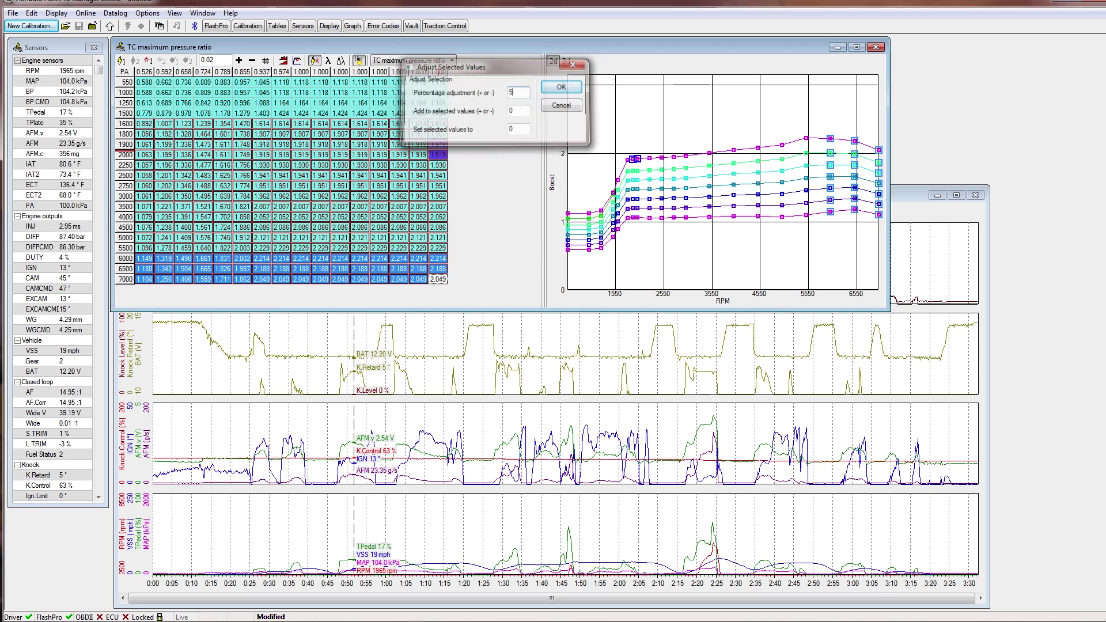
key(Return)
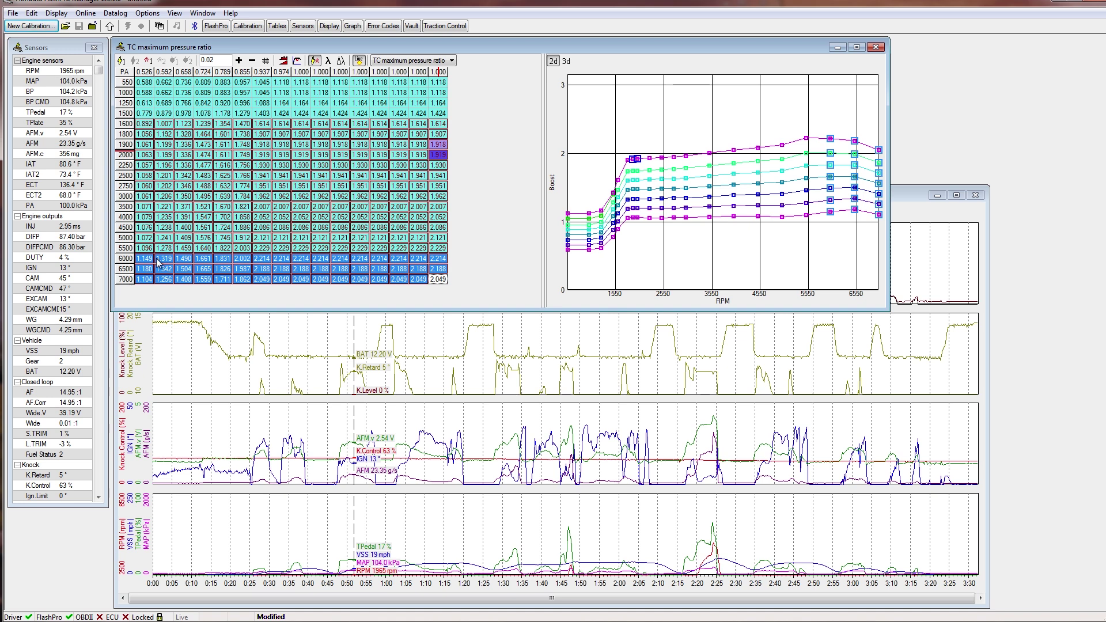
click(399, 61)
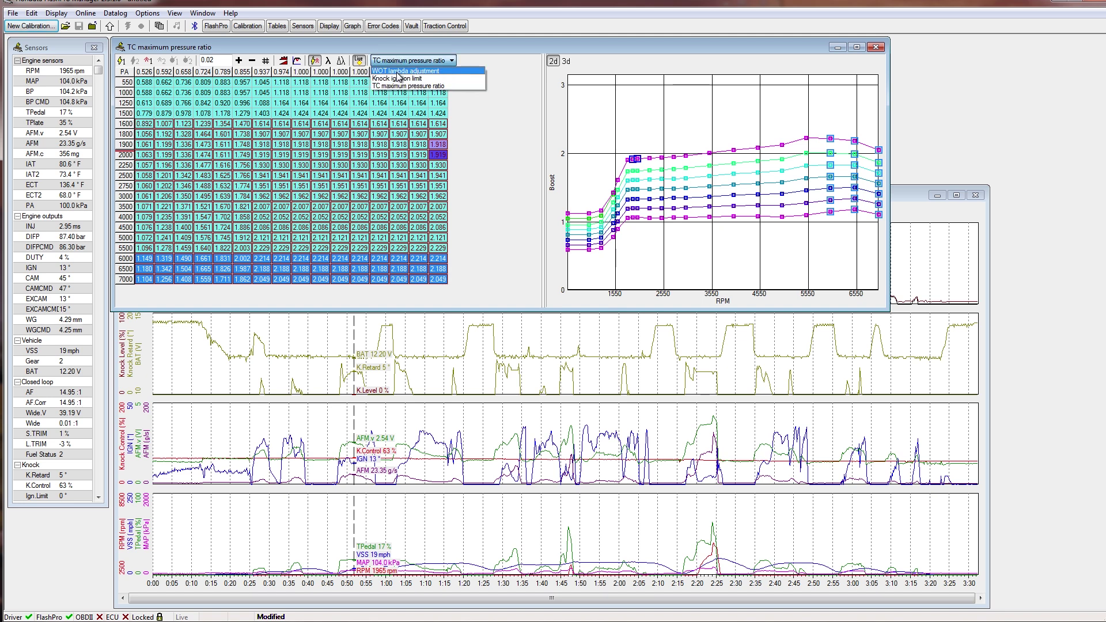
Show the WOT lambda adjustment table, with targets from 12.46 down to 10.48 at high rpm
click(401, 70)
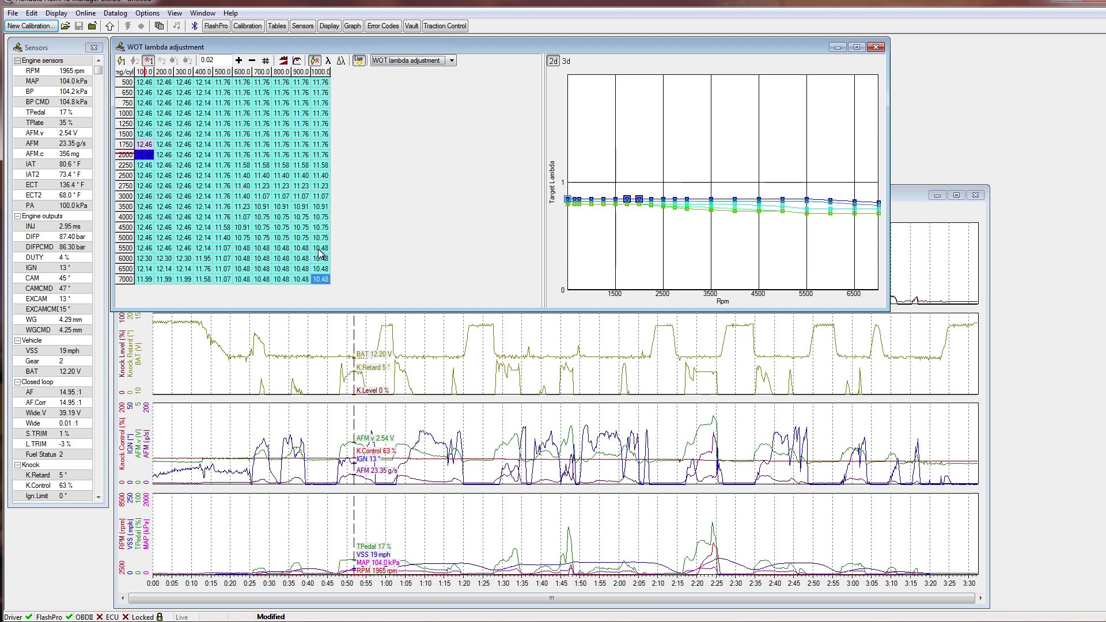